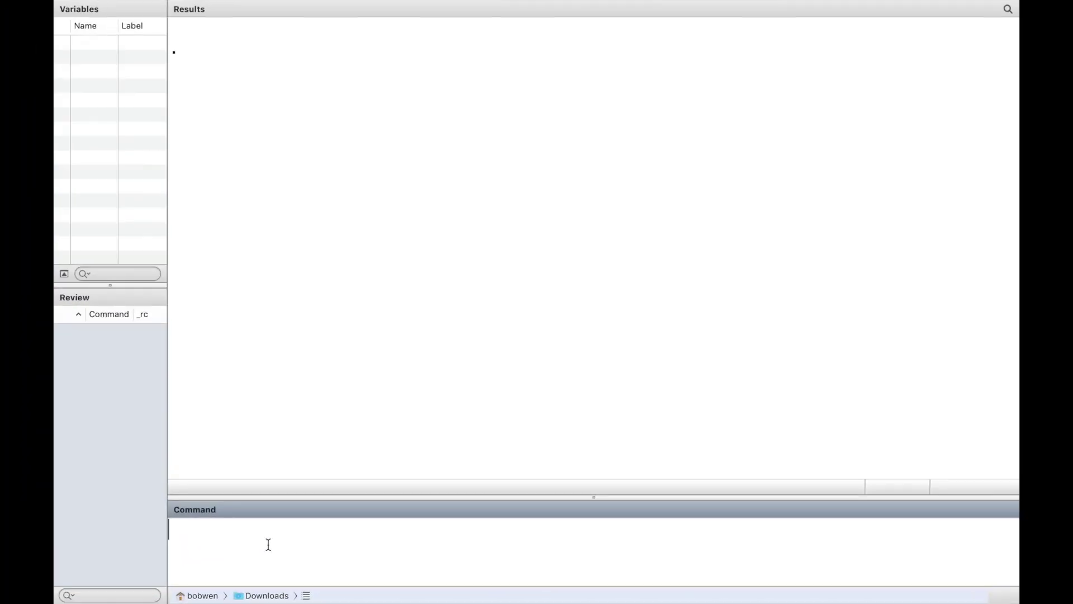
Load gdp2.dta with webuse and tsset tq as quarterly, spanning 1952q1 to 2010q4
{"action": "type", "text": "webuse gdp2.dta"}
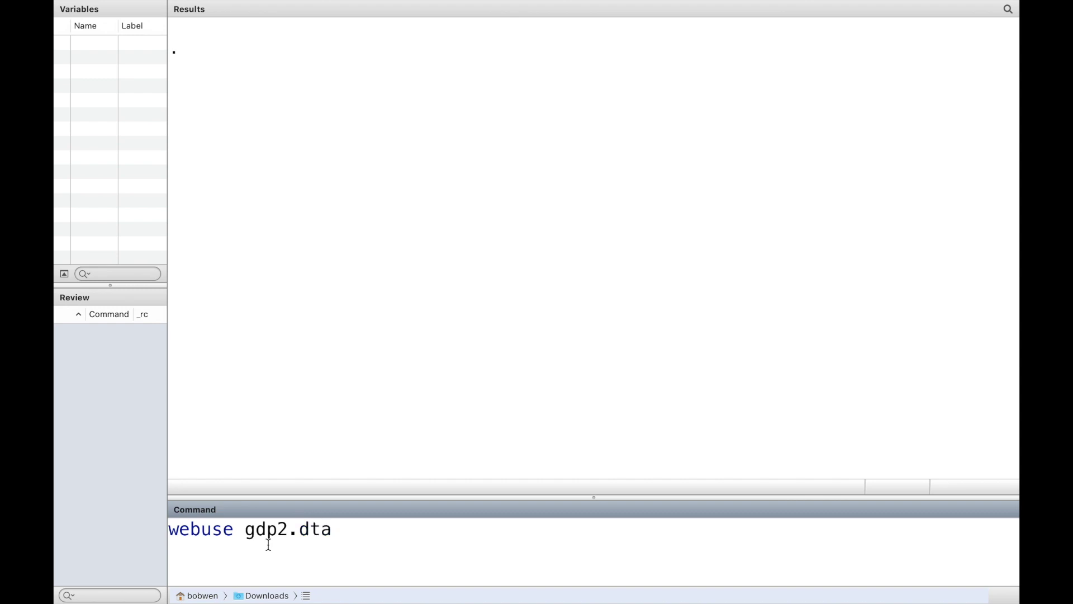
{"action": "type", "text": ", clear"}
{"action": "key", "text": "Return"}
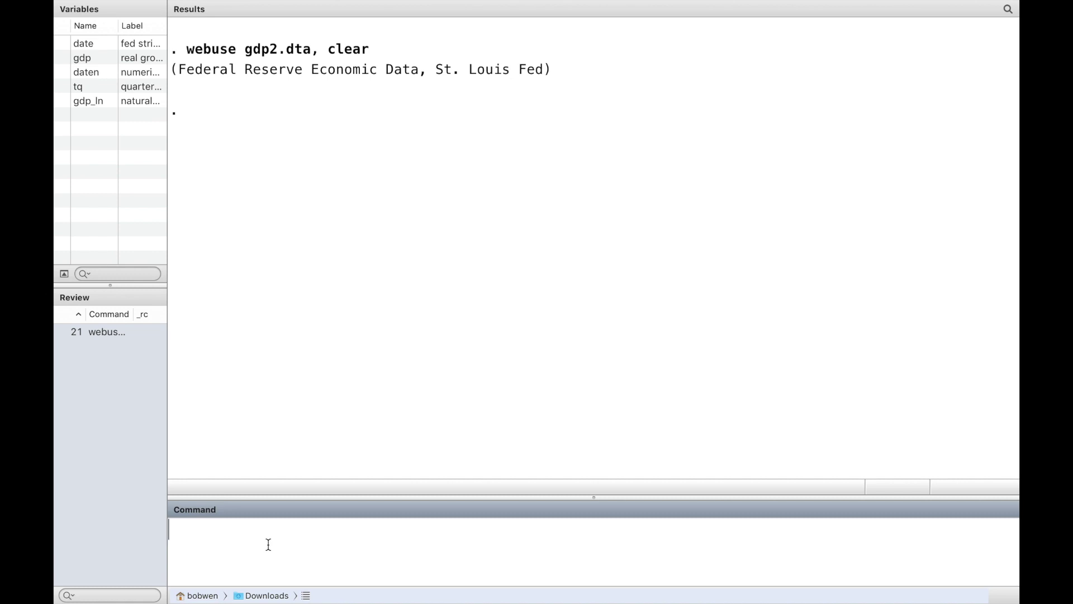
{"action": "type", "text": "tsset tq, quarterly"}
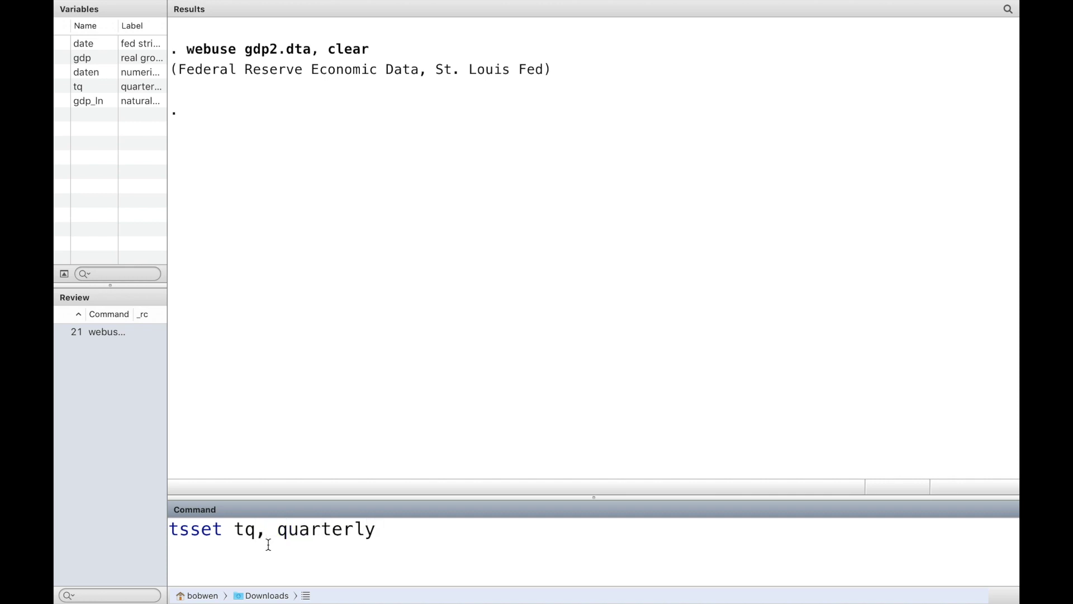
{"action": "key", "text": "Return"}
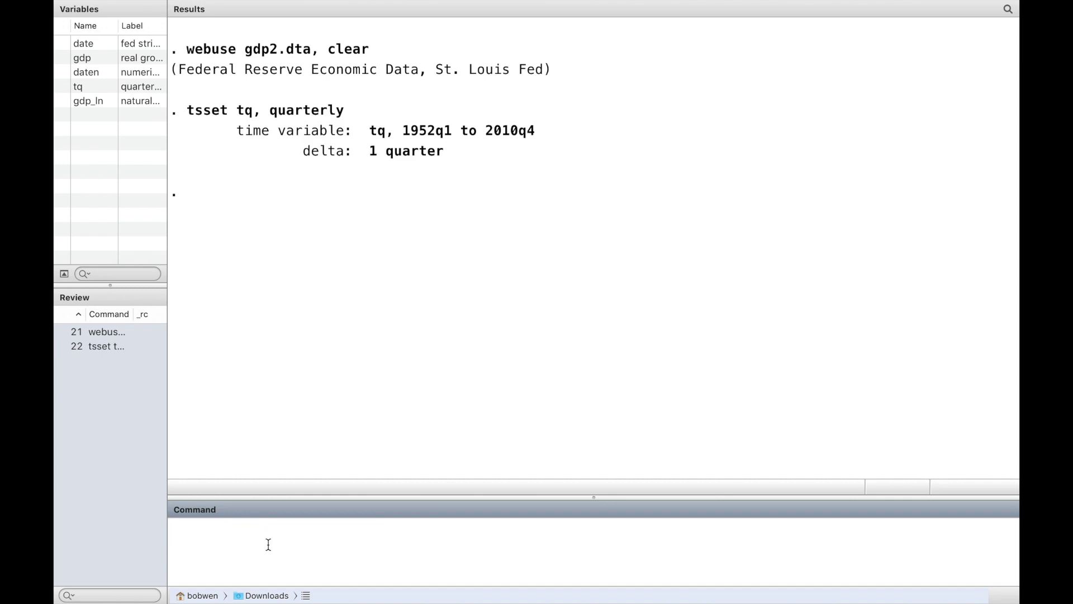
{"action": "type", "text": "generate lag"}
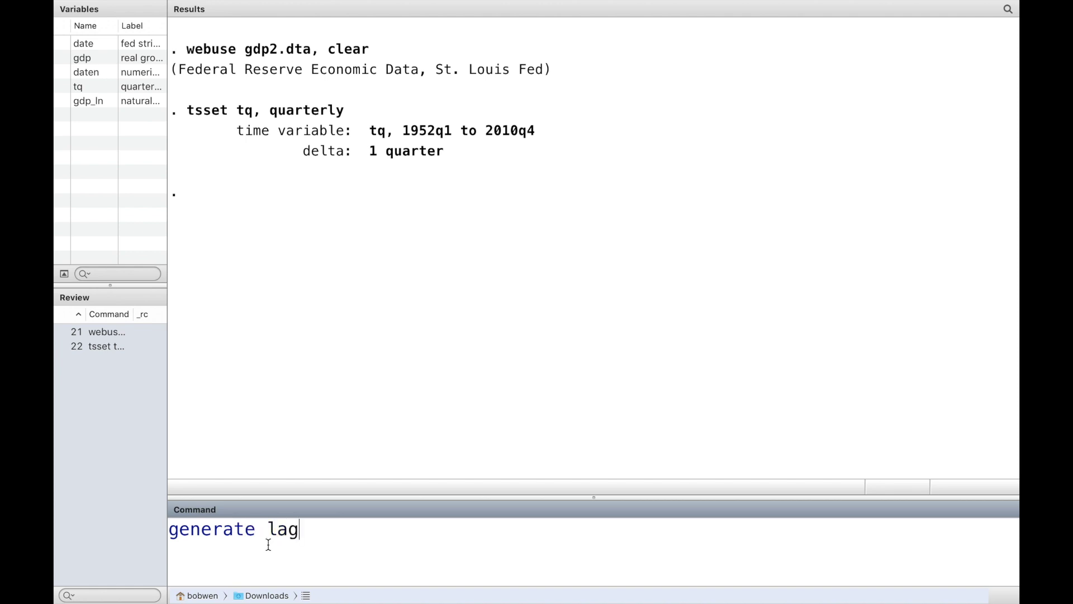
{"action": "type", "text": "_gdp=L.gdp"}
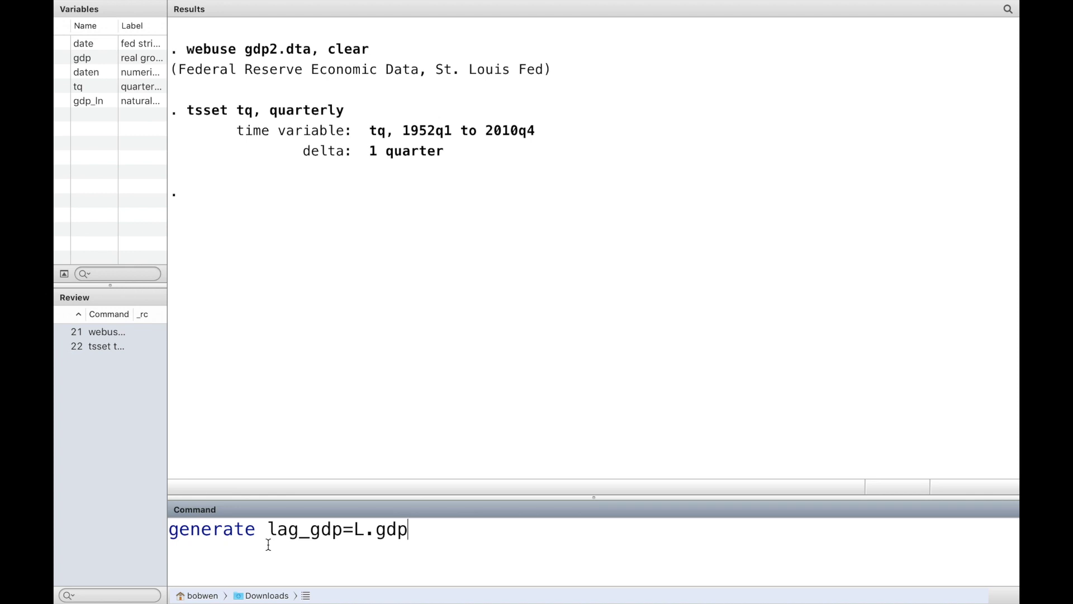
Generate lag_gdp as L.gdp and twolag_gdp as L2.gdp
{"action": "key", "text": "Return"}
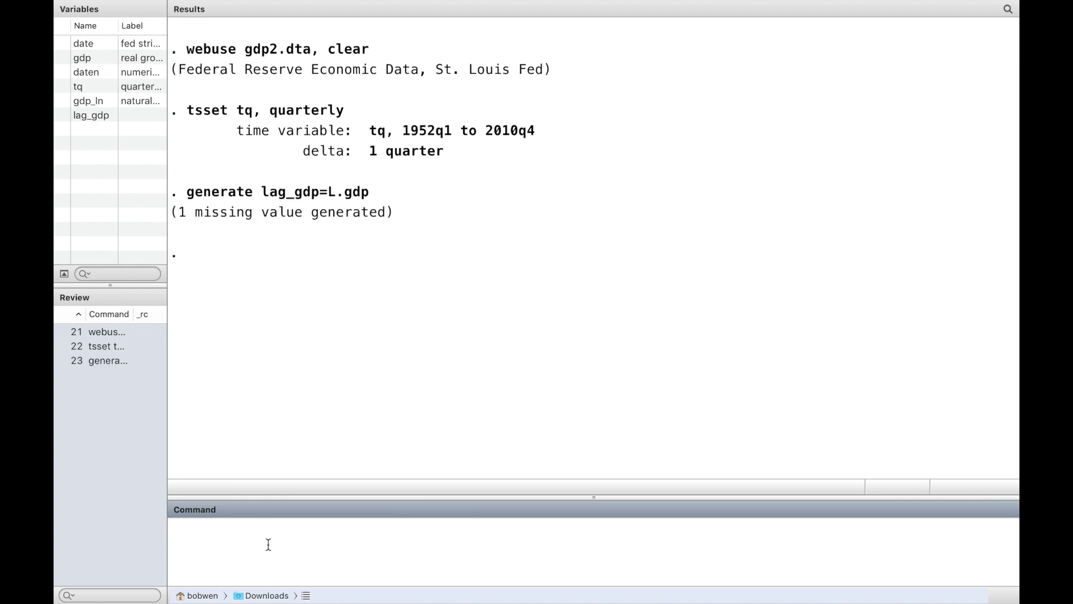
{"action": "type", "text": "generate t"}
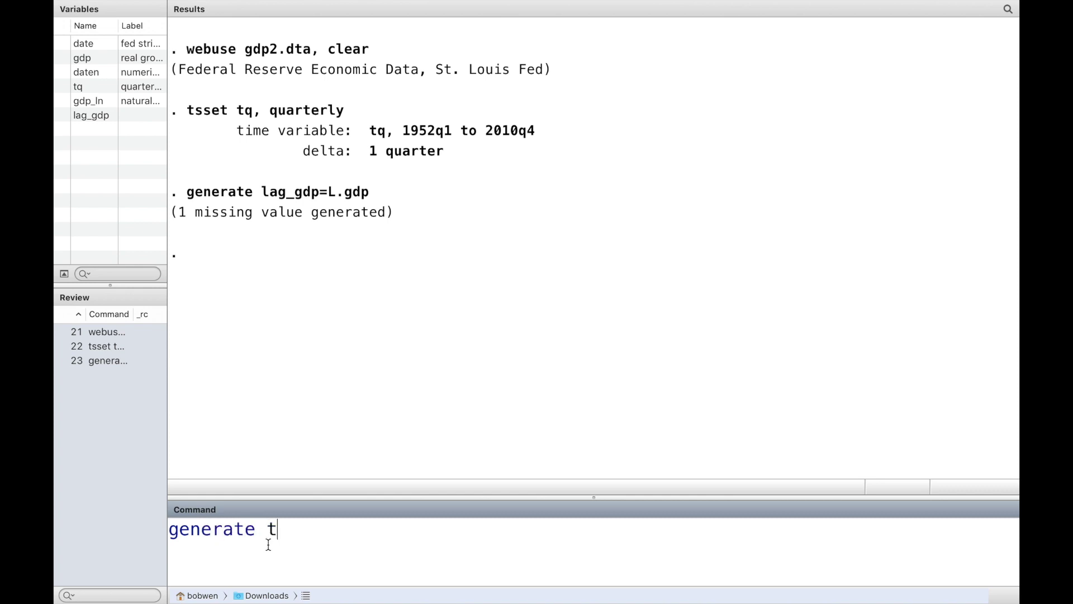
{"action": "type", "text": "wolag_gdp="}
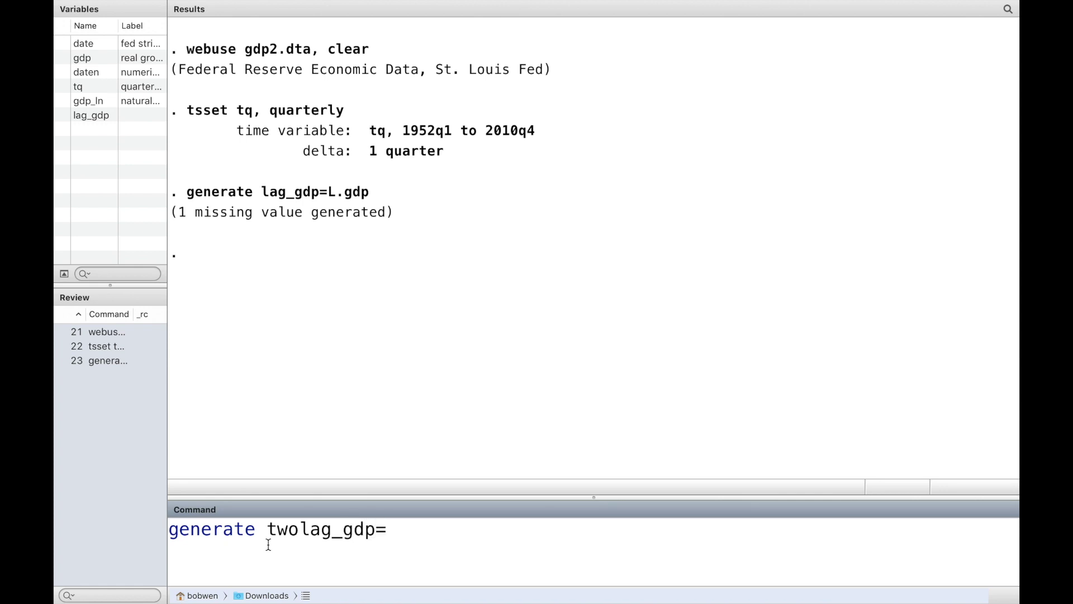
{"action": "type", "text": "L2.gdp"}
{"action": "key", "text": "Return"}
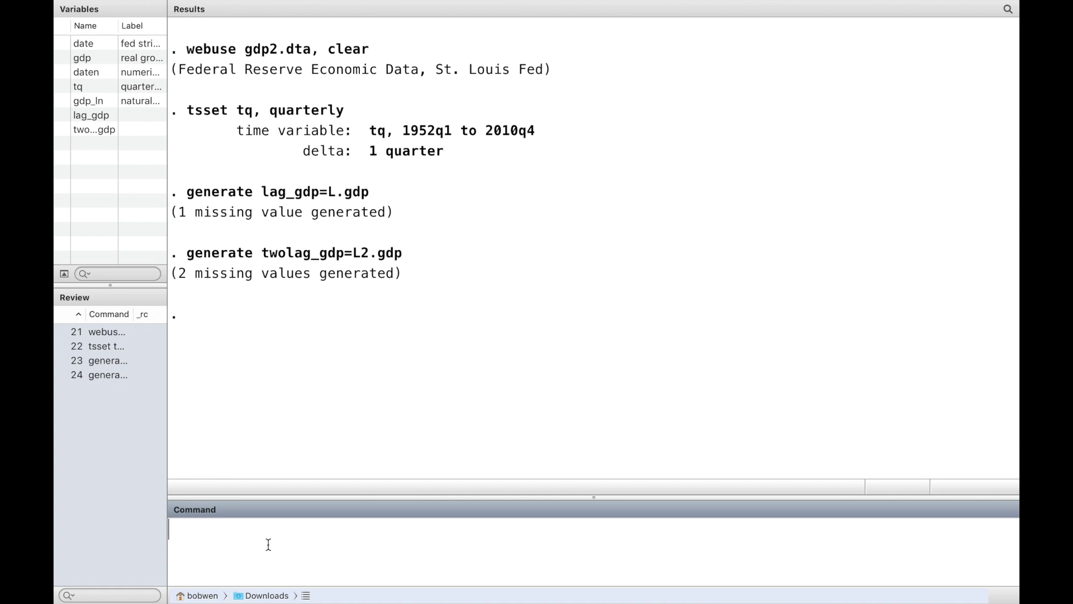
{"action": "type", "text": "list tq gdp"}
List tq, gdp, lag_gdp and twolag_gdp in 1/10 with abbreviate(10)
{"action": "double_click", "coordinate": [93, 116]}
{"action": "left_click", "coordinate": [96, 134]}
{"action": "double_click", "coordinate": [96, 139]}
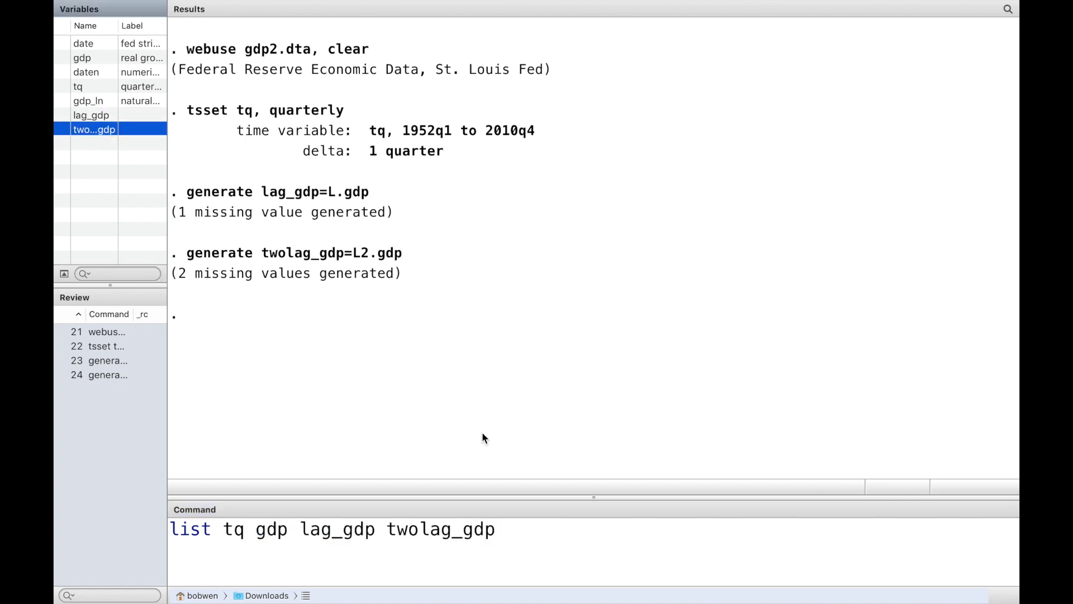
{"action": "left_click", "coordinate": [558, 526]}
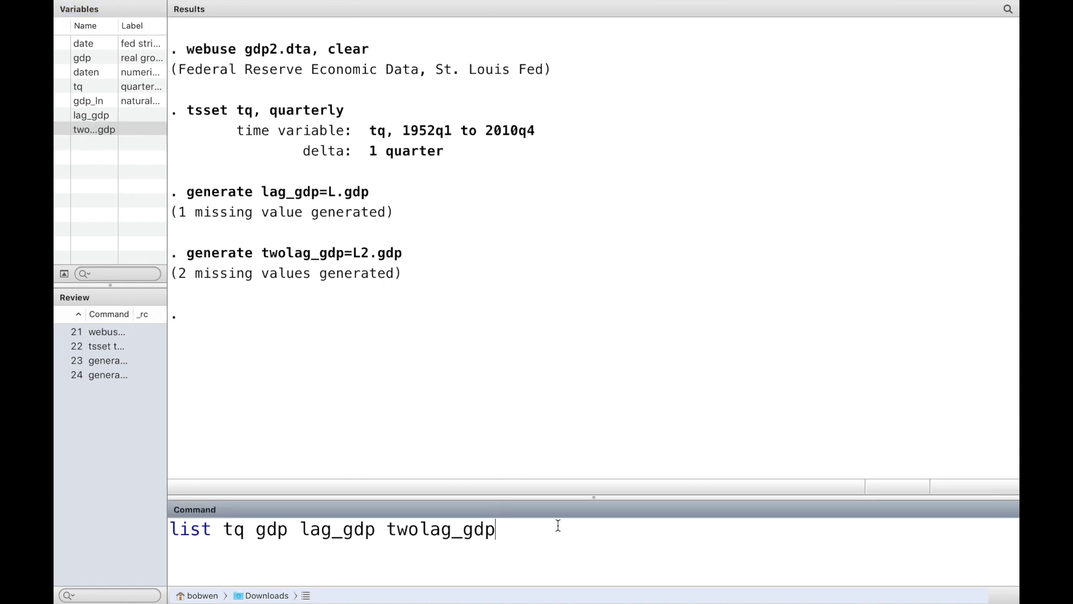
{"action": "type", "text": "in 1/10, abbrevia"}
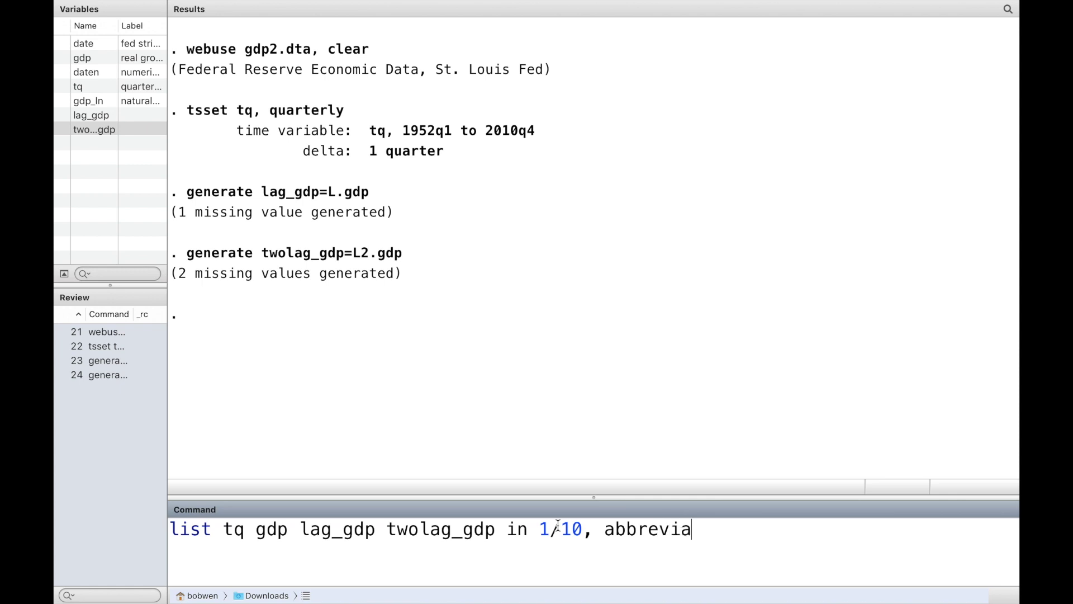
{"action": "type", "text": "te"}
{"action": "type", "text": "()"}
{"action": "type", "text": "10"}
{"action": "key", "text": "Return"}
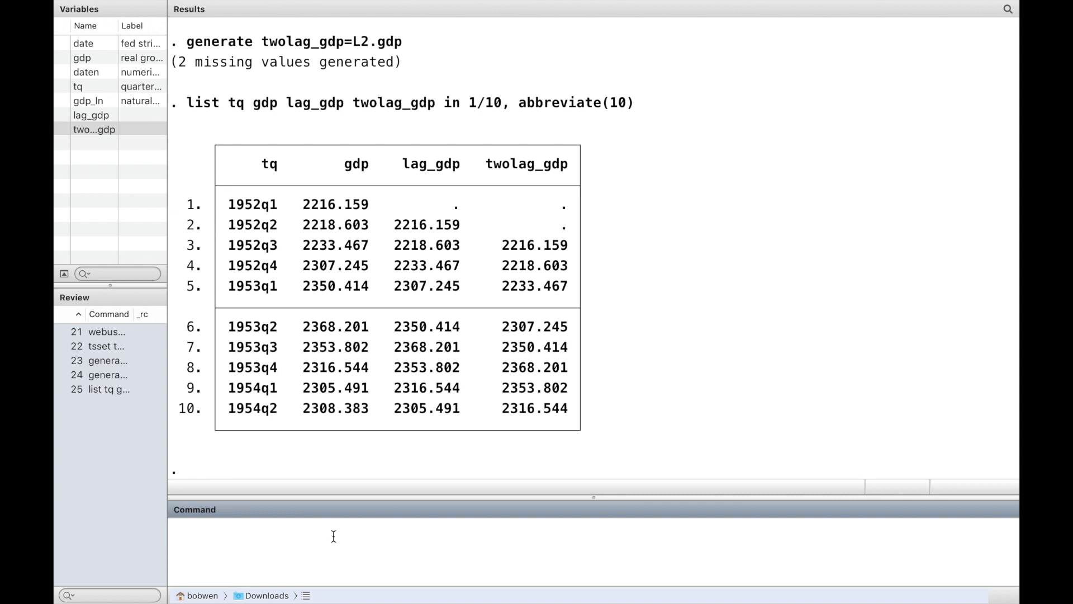
{"action": "type", "text": "ge"}
{"action": "type", "text": "netr"}
Generate forward_gdp as F.gdp and relist the first 10 quarters including it
{"action": "key", "text": "BackSpace"}
{"action": "key", "text": "BackSpace"}
{"action": "type", "text": "rate"}
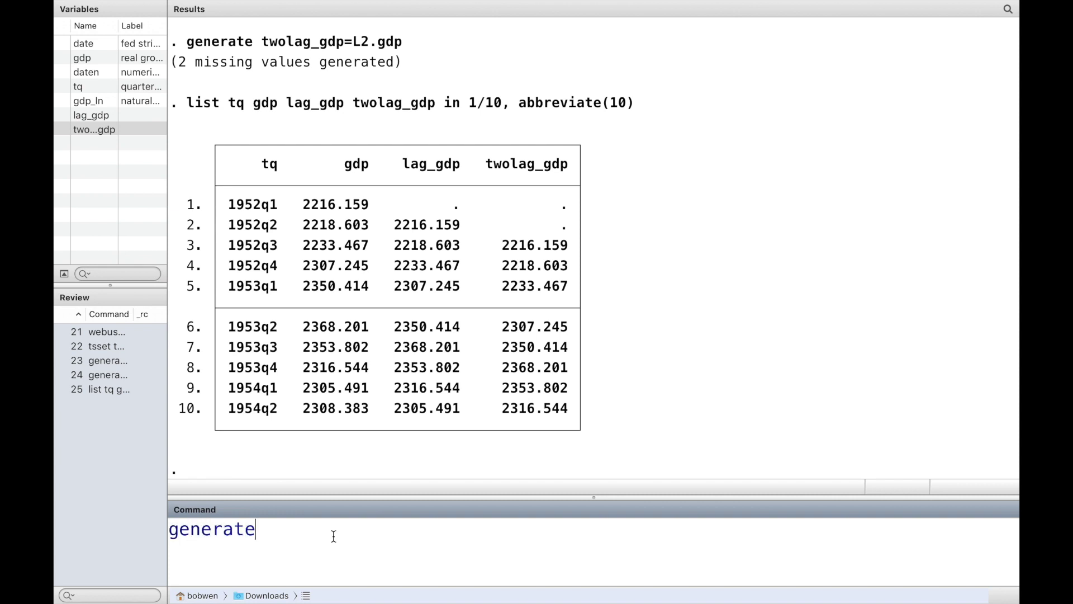
{"action": "type", "text": " forward_gdp="}
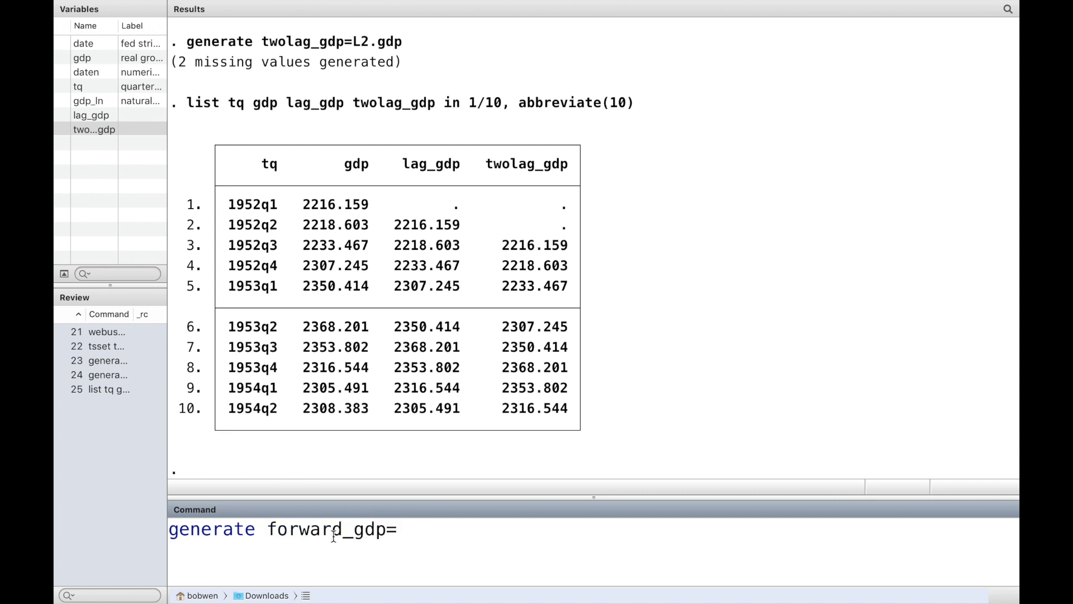
{"action": "type", "text": "F.gdp"}
{"action": "key", "text": "Return"}
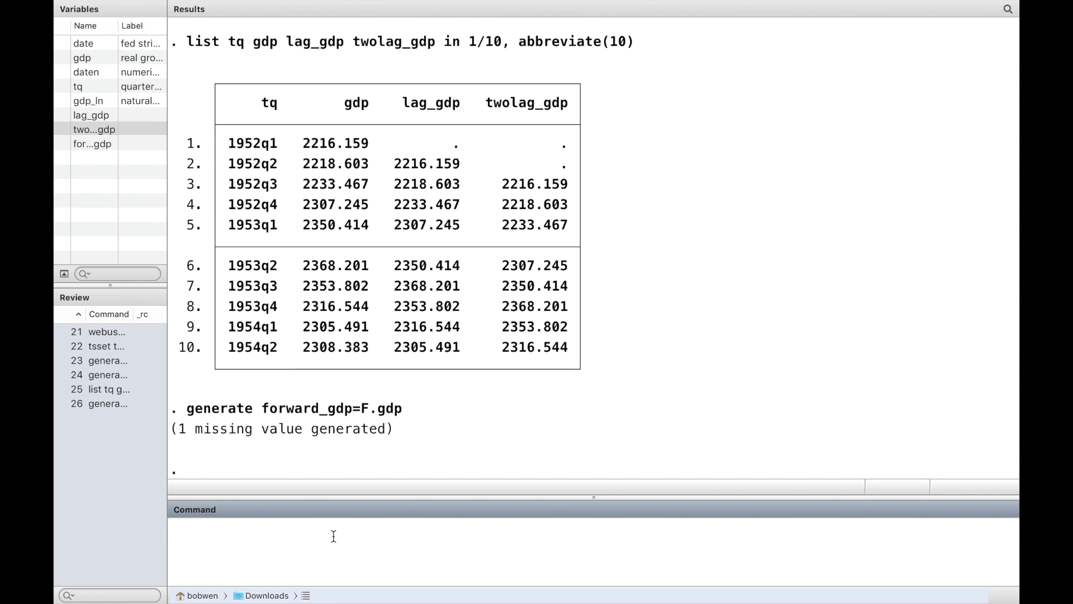
{"action": "key", "text": "Up"}
{"action": "key", "text": "Up"}
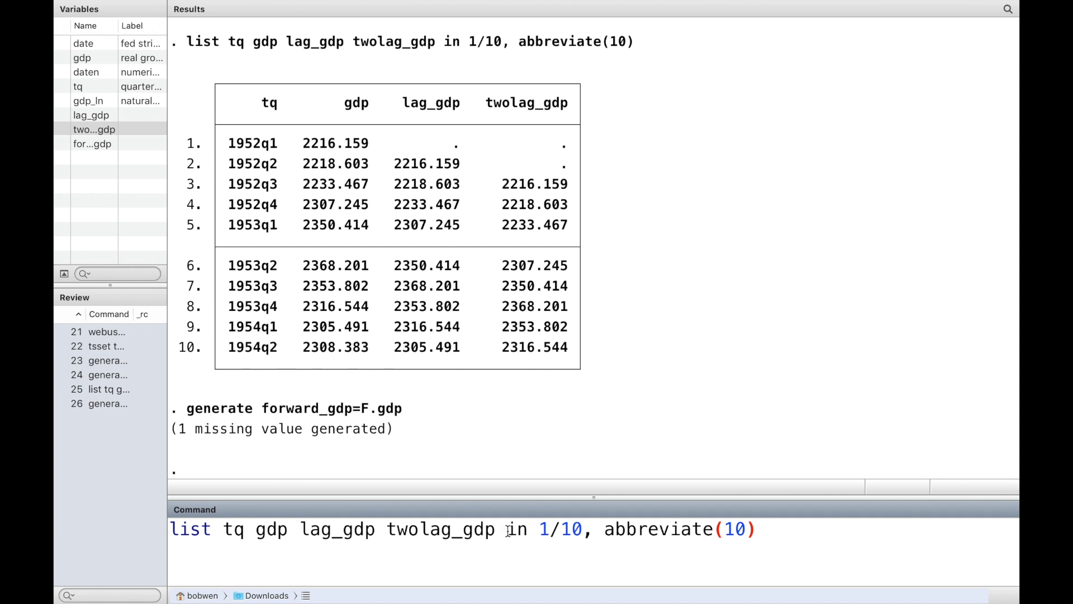
{"action": "left_click", "coordinate": [106, 144]}
{"action": "key", "text": "Return"}
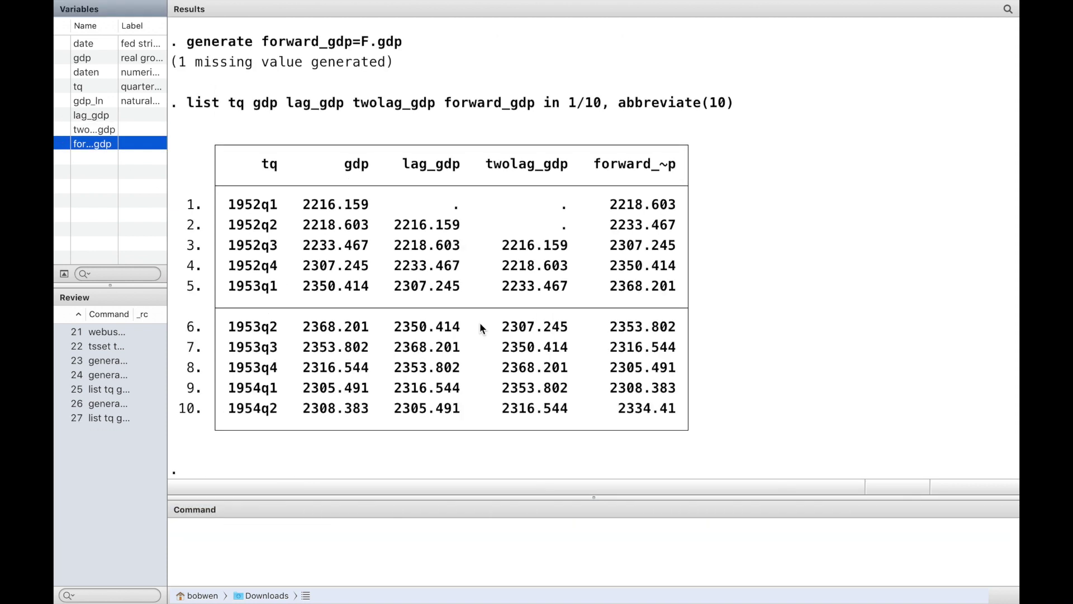
Generate dif_gdp as D.gdp, the first difference of gdp
{"action": "left_click", "coordinate": [273, 538]}
{"action": "type", "text": "generate dif_gdp=D.gdp"}
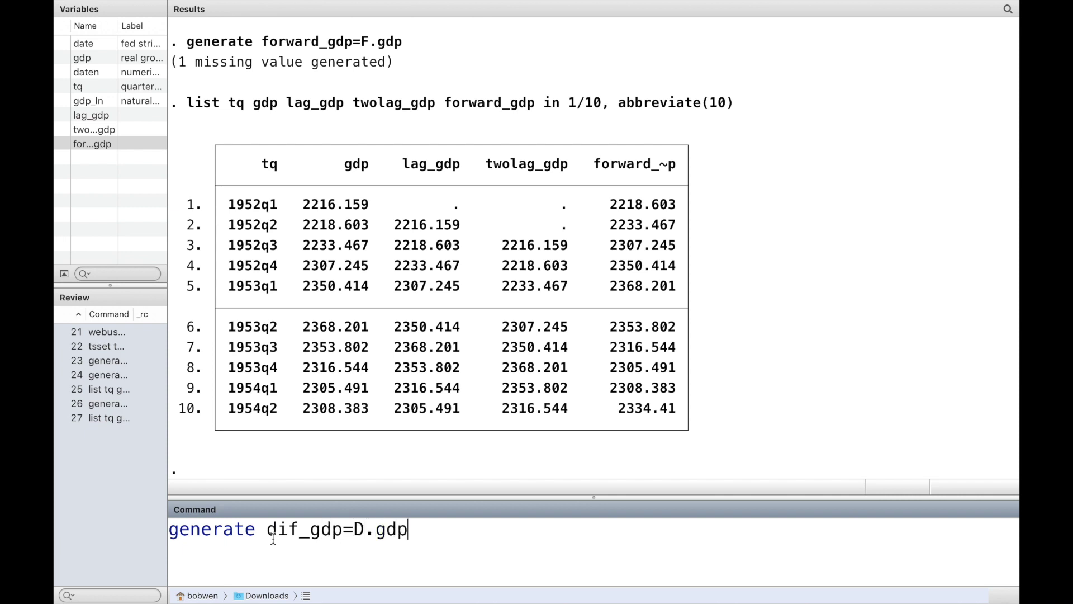
{"action": "key", "text": "Return"}
Generate twodif_gdp as D2.gdp, the second difference of gdp
{"action": "type", "text": "genera"}
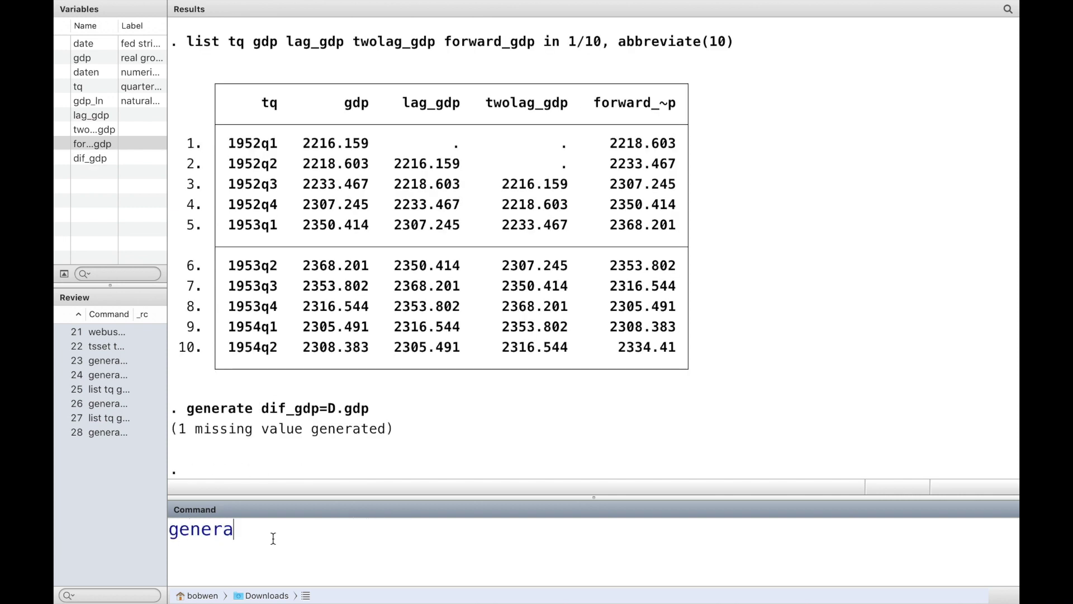
{"action": "type", "text": "te twodif_gdp"}
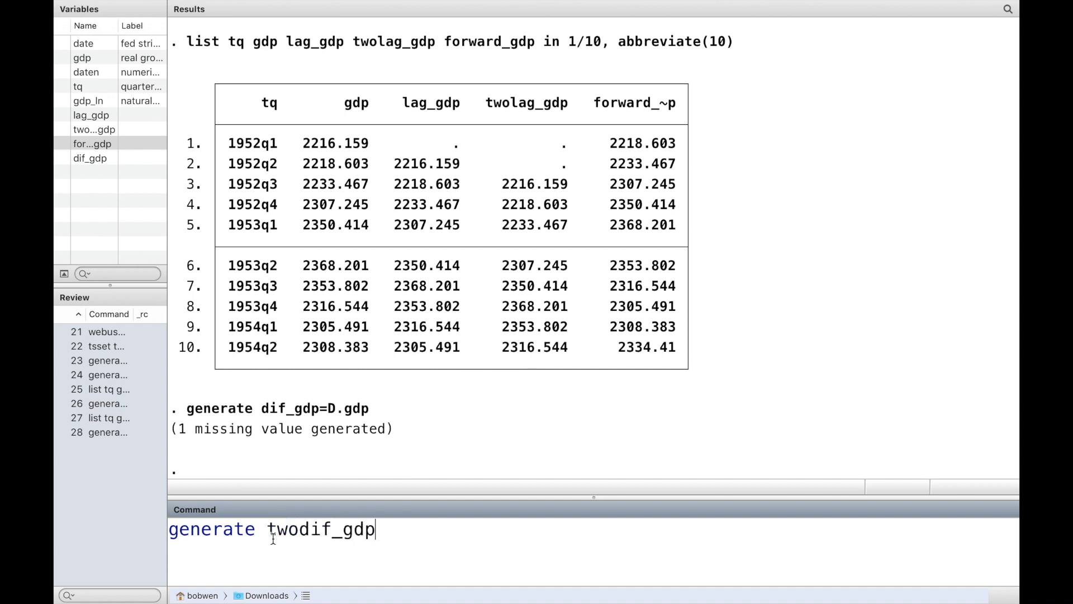
{"action": "type", "text": "=D2.gdp"}
{"action": "key", "text": "Return"}
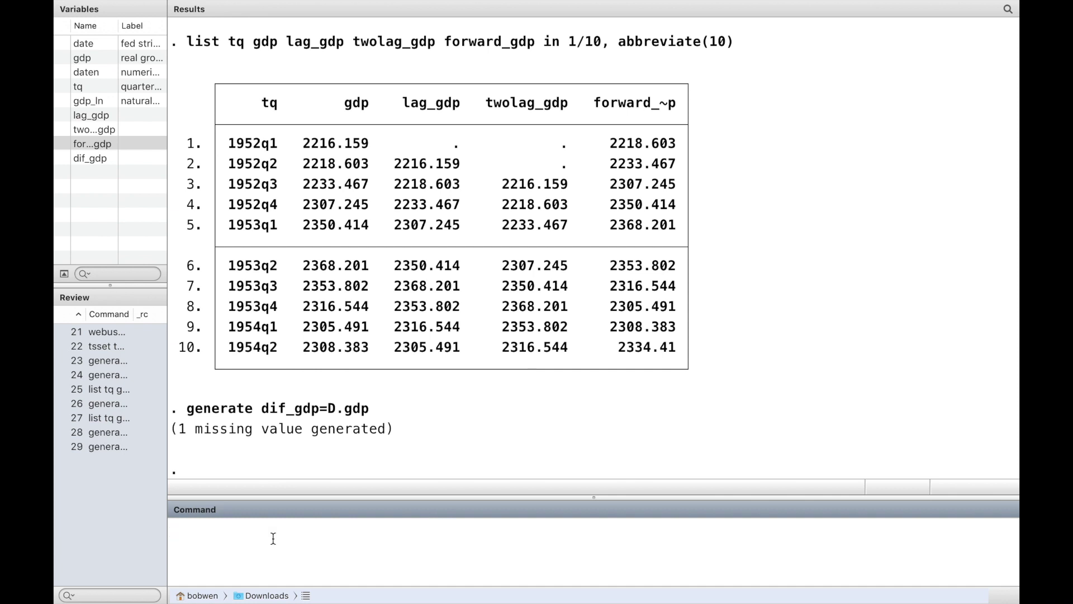
List tq, gdp, dif_gdp and twodif_gdp in 1/10 with abbreviate(10)
{"action": "type", "text": "list"}
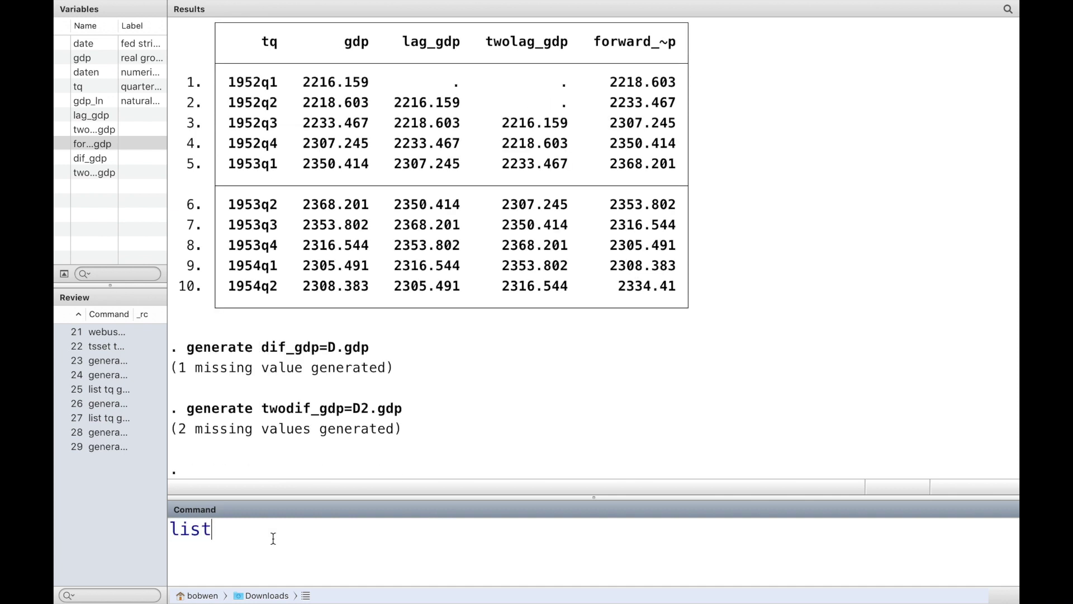
{"action": "type", "text": " tq gdp"}
{"action": "left_click", "coordinate": [92, 158]}
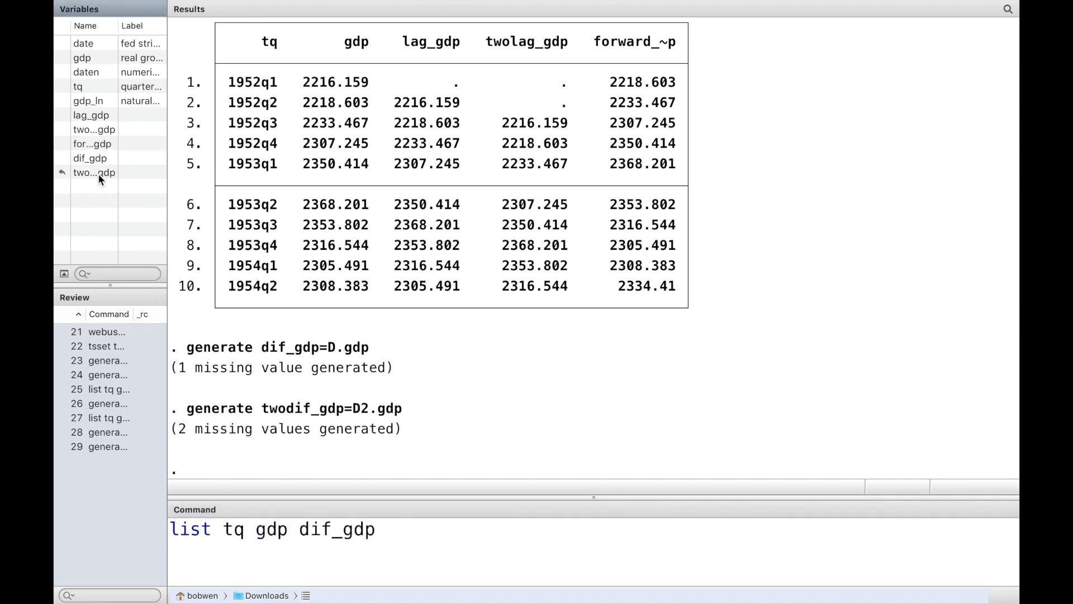
{"action": "left_click", "coordinate": [96, 172]}
{"action": "left_click", "coordinate": [569, 539]}
{"action": "type", "text": "in "}
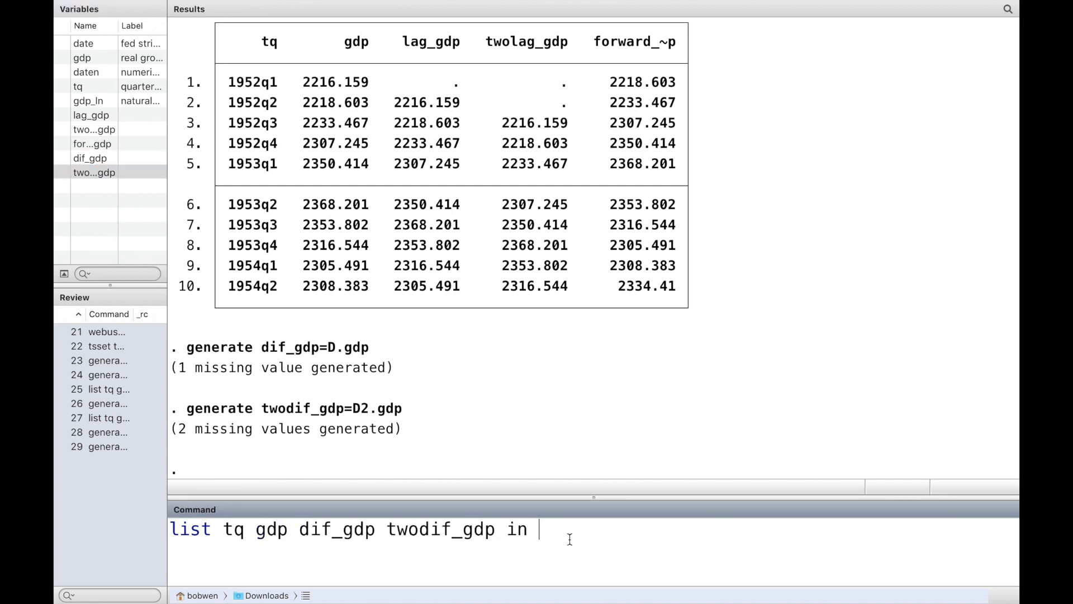
{"action": "type", "text": "1/10, abbreviate()"}
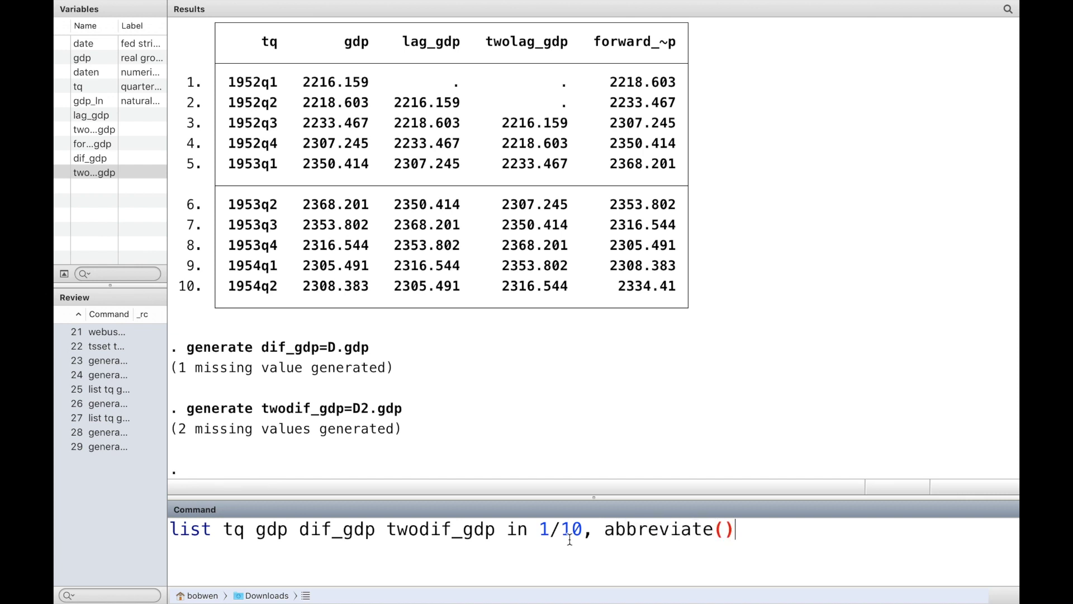
{"action": "key", "text": "Left"}
{"action": "type", "text": "10"}
{"action": "key", "text": "Return"}
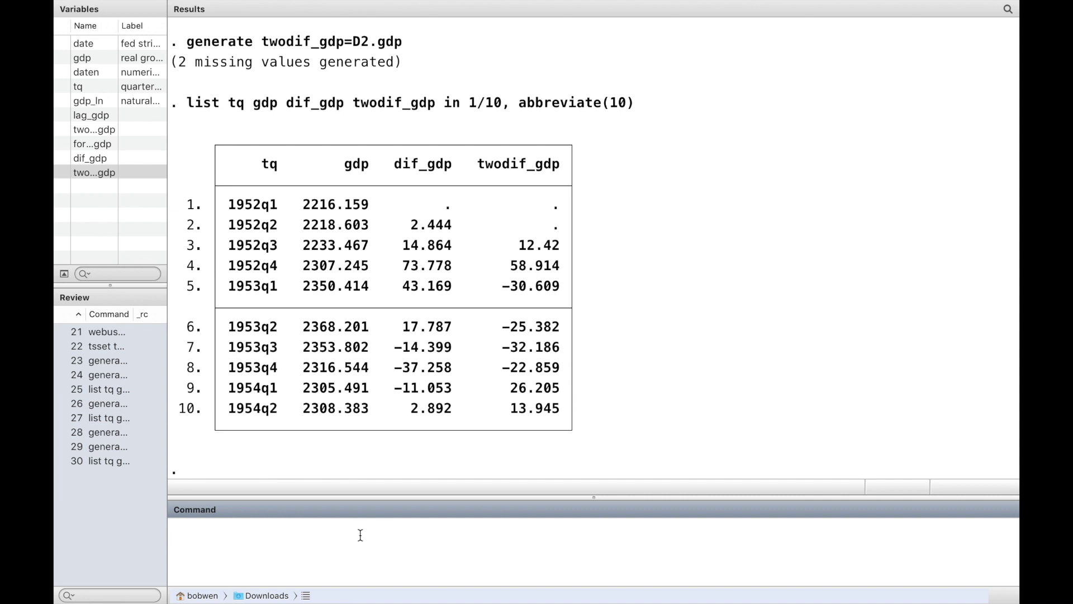
{"action": "type", "text": "generate seasdif"}
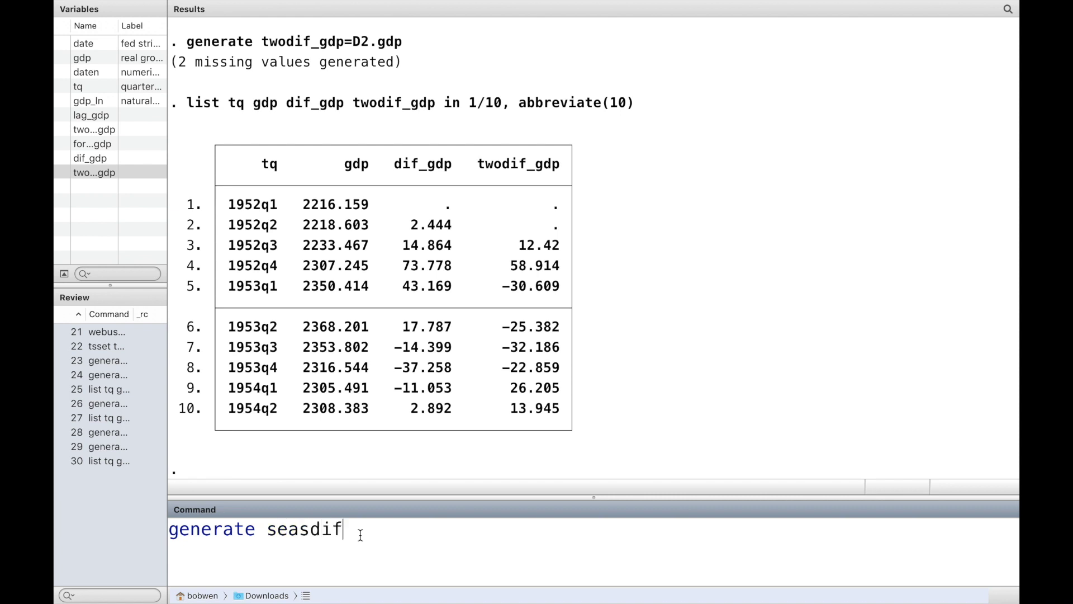
{"action": "type", "text": "_gdp=S4.gdp"}
Generate seasdif_gdp as S4.gdp and list it with tq and gdp in 1/10
{"action": "key", "text": "Return"}
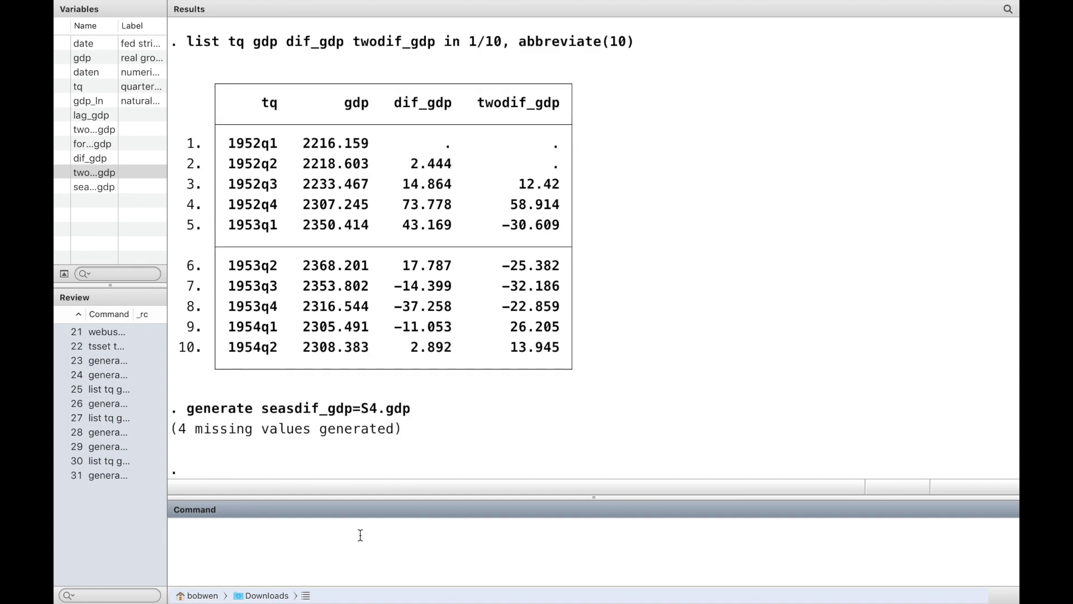
{"action": "type", "text": "list tq gdp"}
{"action": "double_click", "coordinate": [94, 187]}
{"action": "left_click", "coordinate": [474, 536]}
{"action": "type", "text": "in 1/10"}
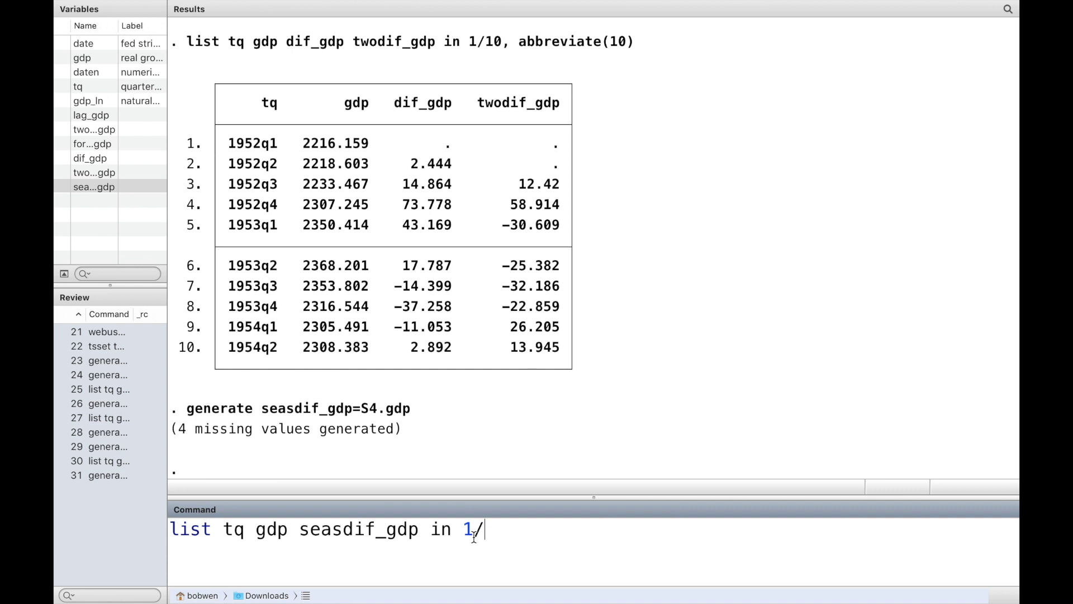
{"action": "type", "text": ", abbreviate(15"}
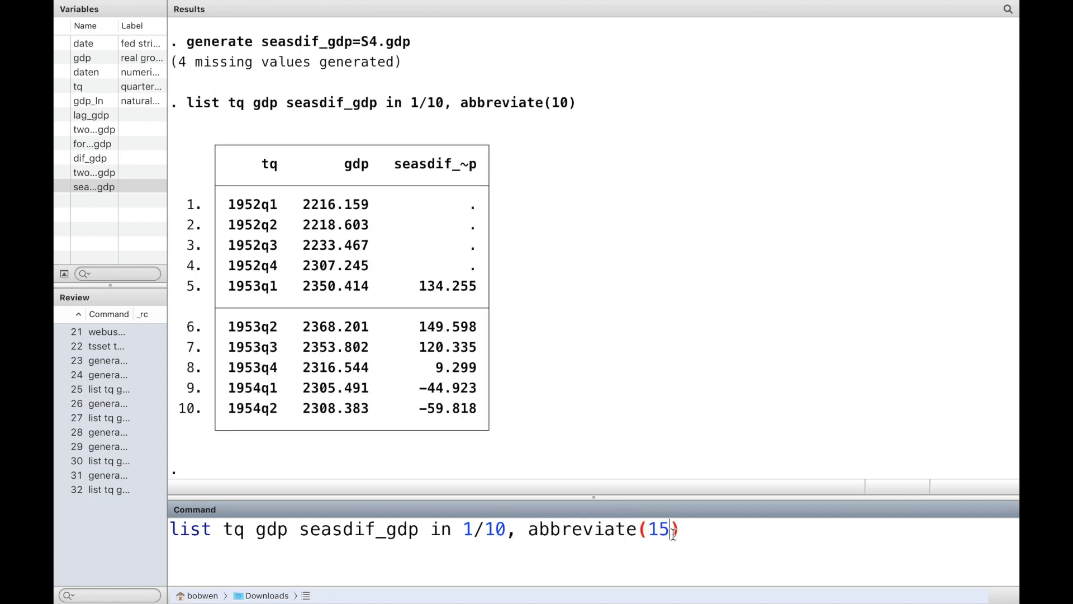
{"action": "key", "text": "Return"}
{"action": "scroll", "coordinate": [743, 349], "scroll_direction": "up", "scroll_amount": 1}
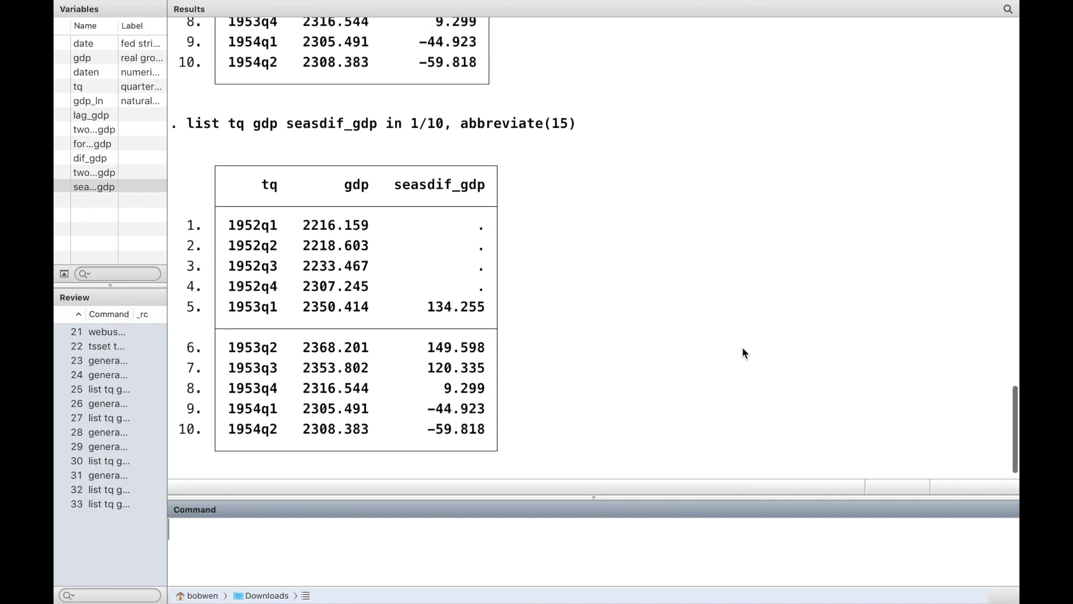
{"action": "scroll", "coordinate": [743, 349], "scroll_direction": "down", "scroll_amount": 1}
Begin entering 'generate u=D' for the new variable u
{"action": "type", "text": "genear"}
{"action": "key", "text": "BackSpace"}
{"action": "key", "text": "BackSpace"}
{"action": "type", "text": "rate "}
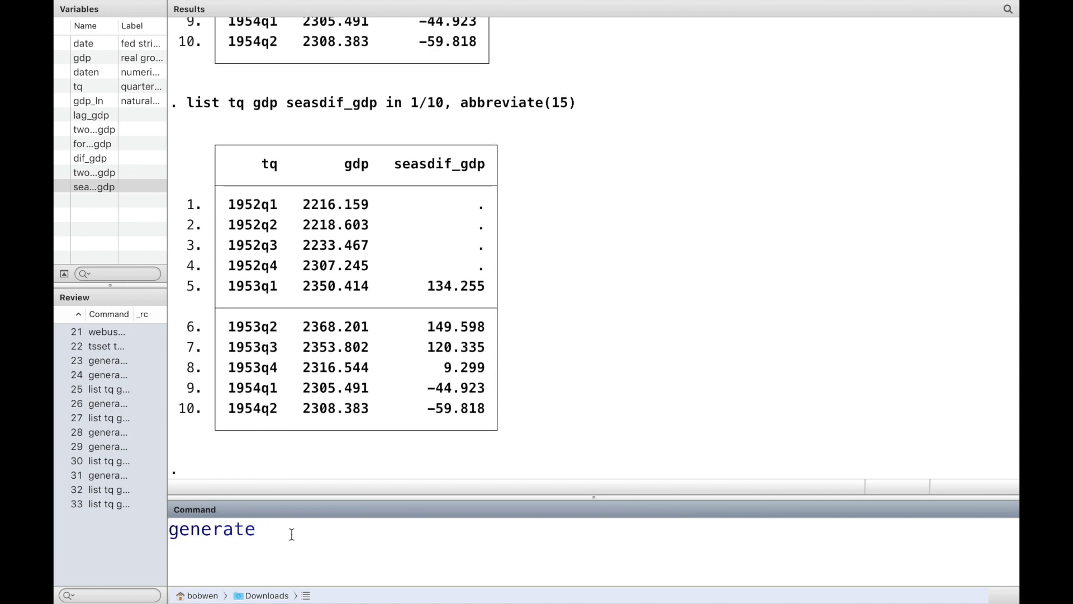
{"action": "type", "text": "u=D"}
Generate u as DS4.gdp (5 missing values) and begin generating v with S4
{"action": "type", "text": "4.gdp"}
{"action": "key", "text": "Return"}
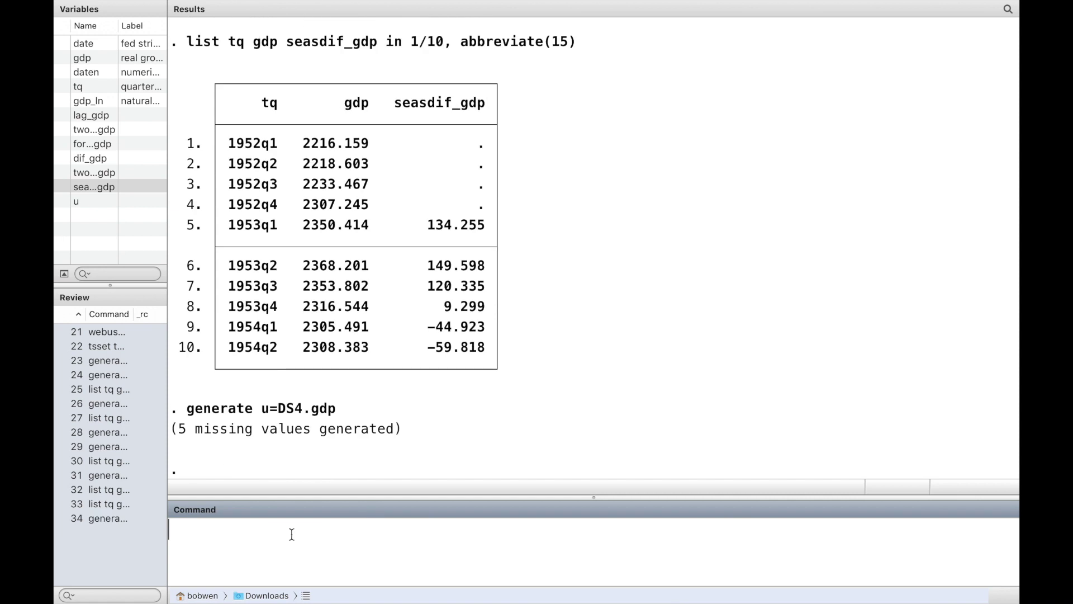
{"action": "type", "text": "generate v"}
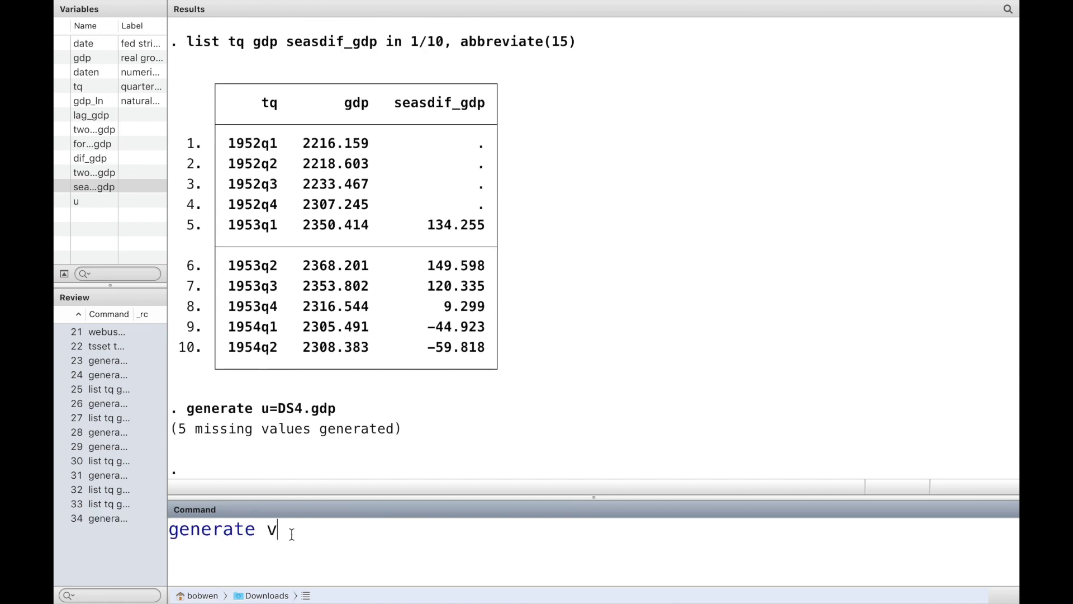
{"action": "type", "text": "=S5"}
{"action": "key", "text": "BackSpace"}
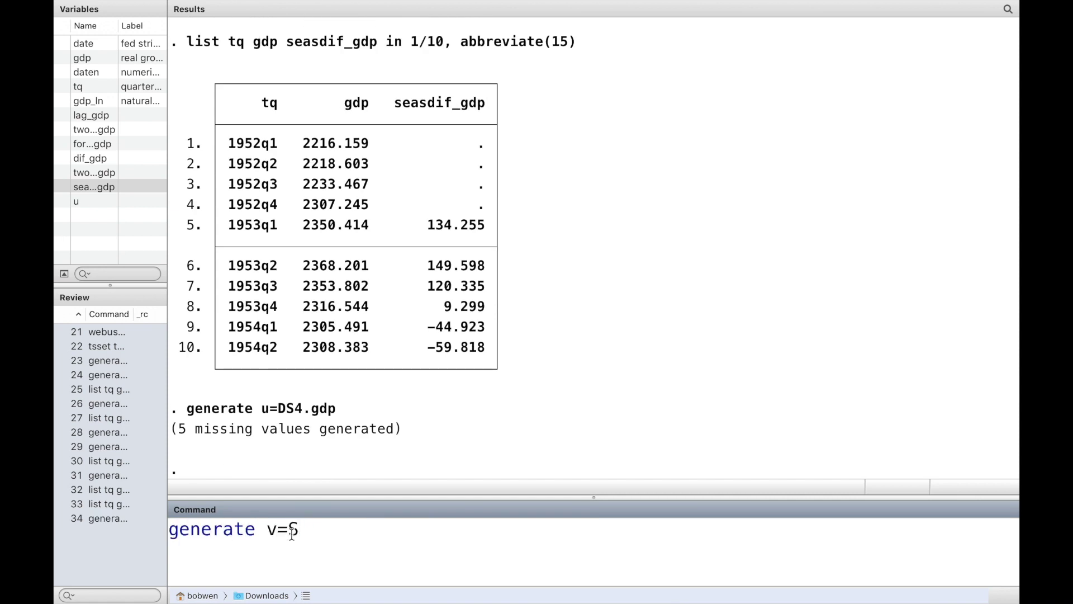